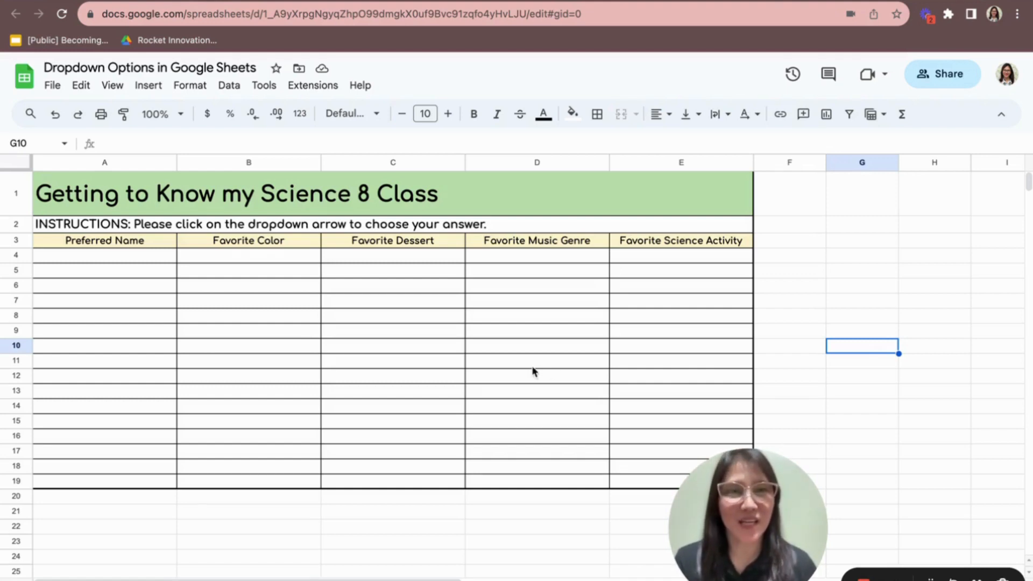
# Insert a dropdown in cell B4 under Favorite Color with Red and Blue as its first two options.
pyautogui.click(243, 263)
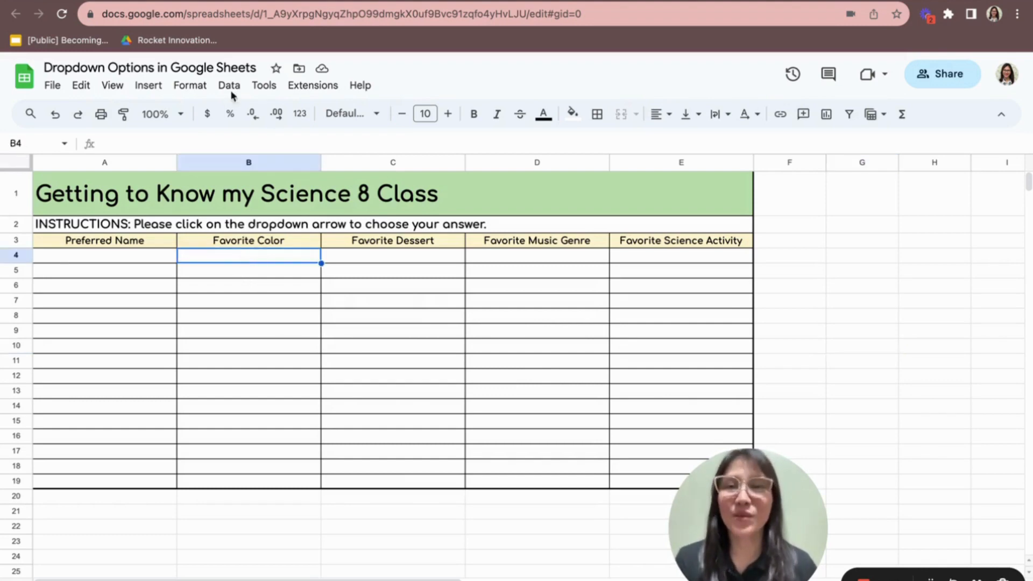
pyautogui.click(149, 86)
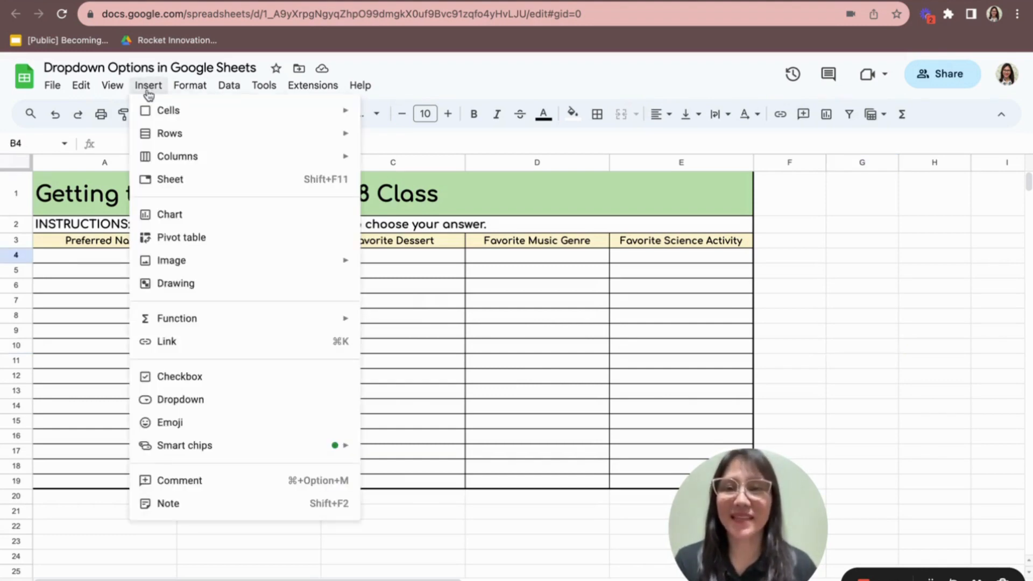
pyautogui.click(183, 405)
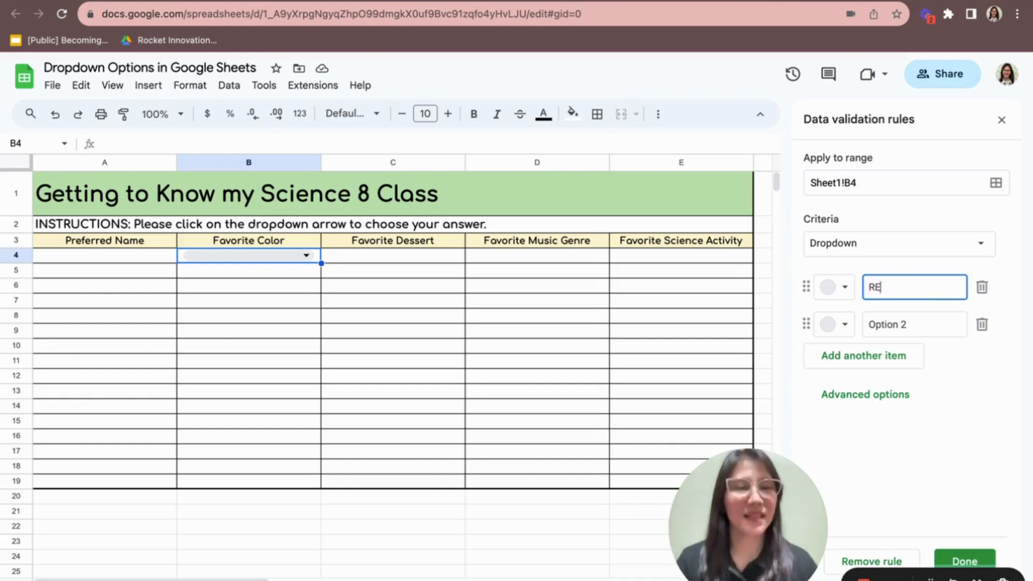
pyautogui.click(920, 324)
pyautogui.write('Blue')
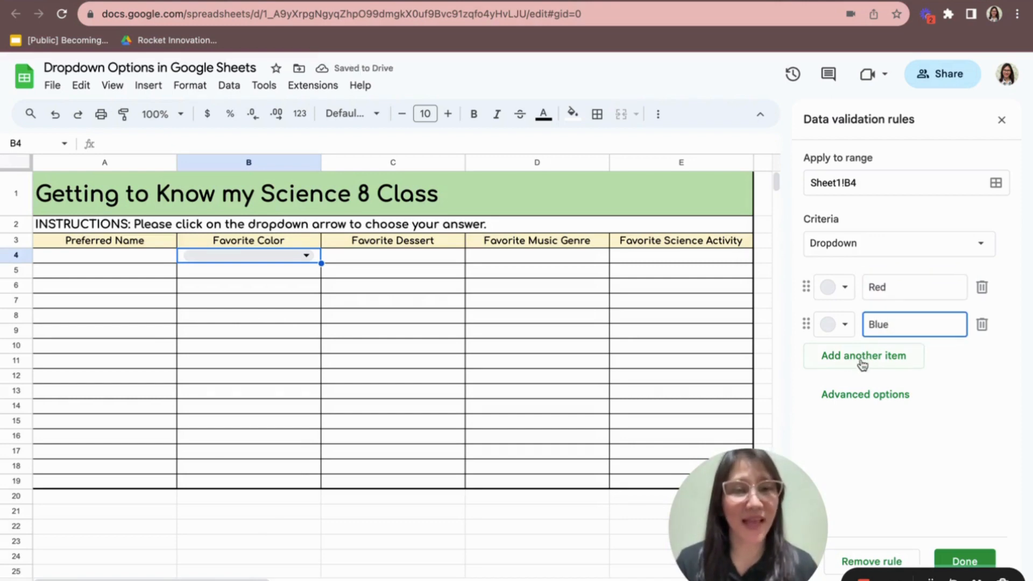
# Add Green, Yellow, Black and Others as further options of the B4 dropdown.
pyautogui.click(863, 356)
pyautogui.write('Green')
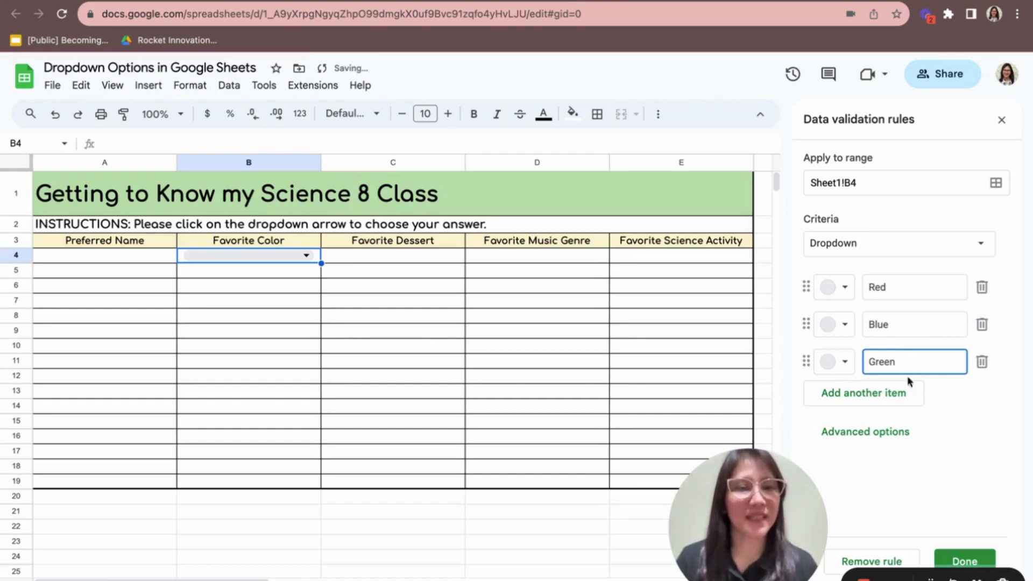
pyautogui.click(909, 383)
pyautogui.write('Yel')
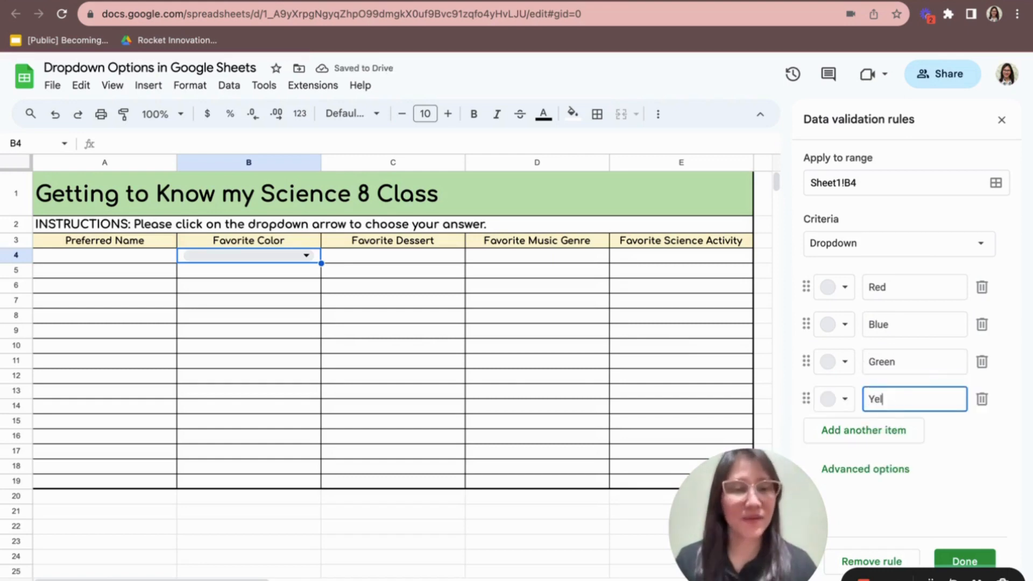
pyautogui.write('low')
pyautogui.click(864, 430)
pyautogui.write('Black')
pyautogui.click(877, 468)
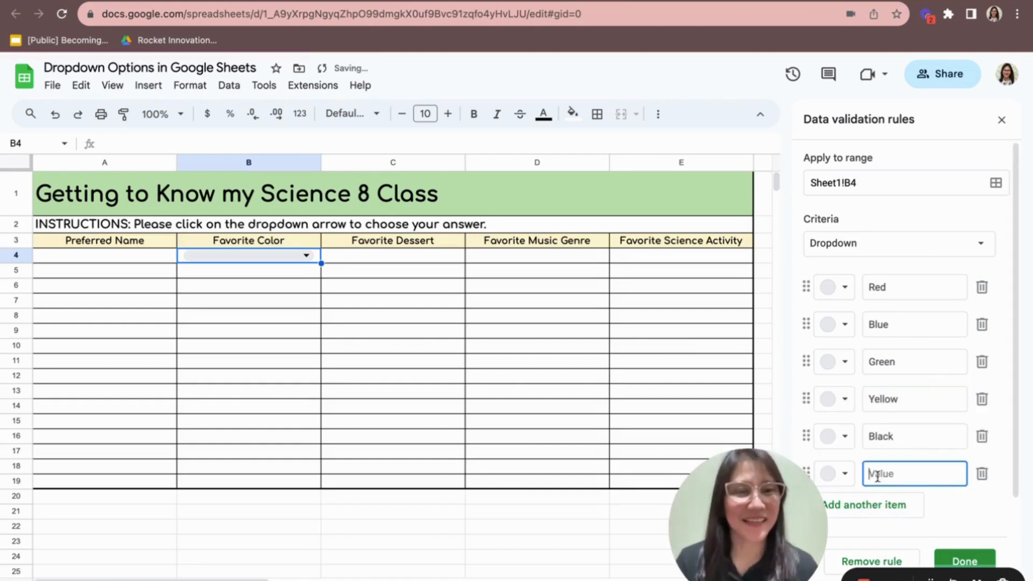
pyautogui.write('Others')
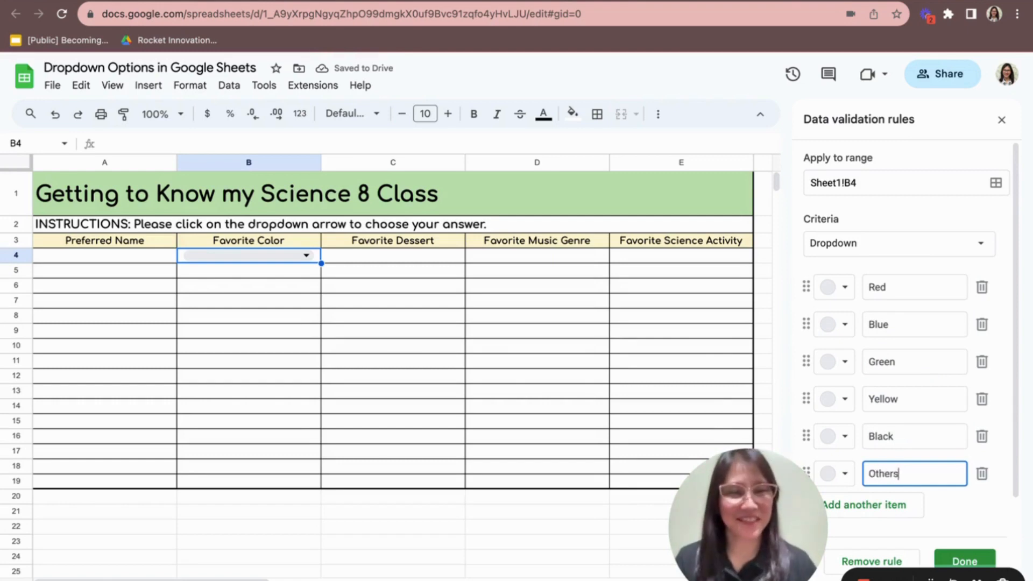
pyautogui.moveTo(750, 543); pyautogui.dragTo(672, 544)
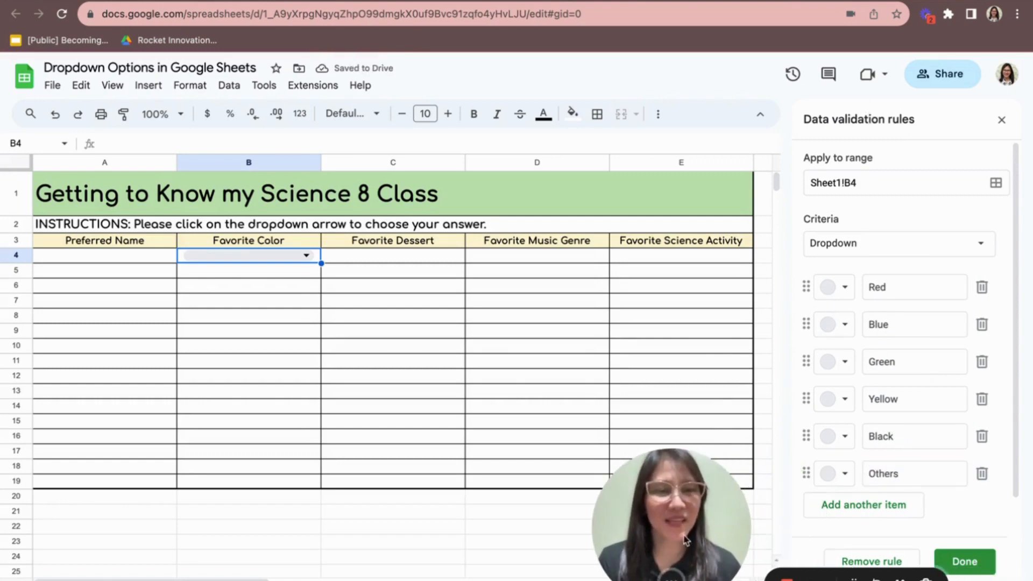
# Color the Red, Blue, Green, Yellow and Black options dark red, dark blue, dark green, light yellow and dark gray, and save the rule.
pyautogui.click(852, 294)
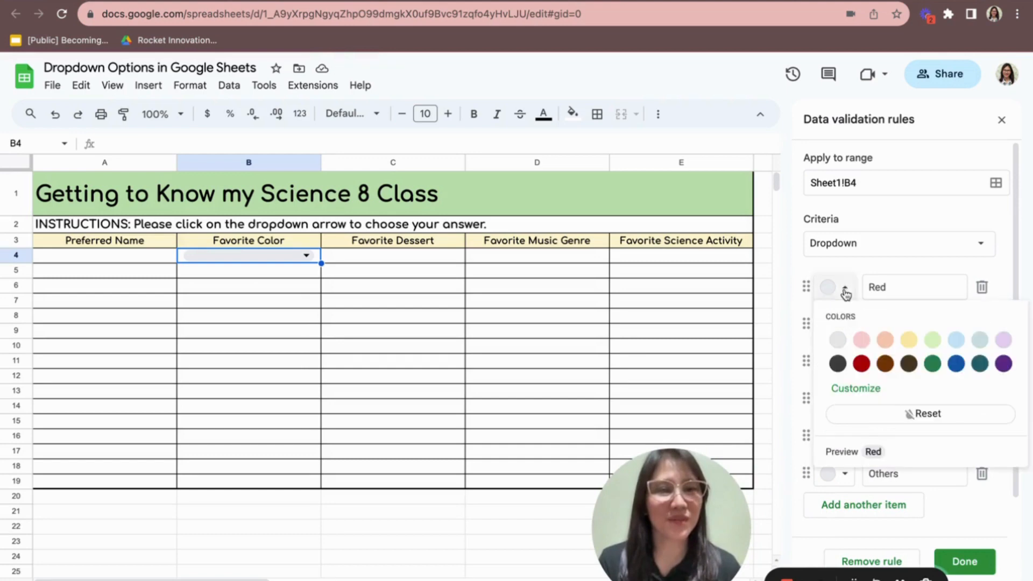
pyautogui.click(862, 364)
pyautogui.click(845, 326)
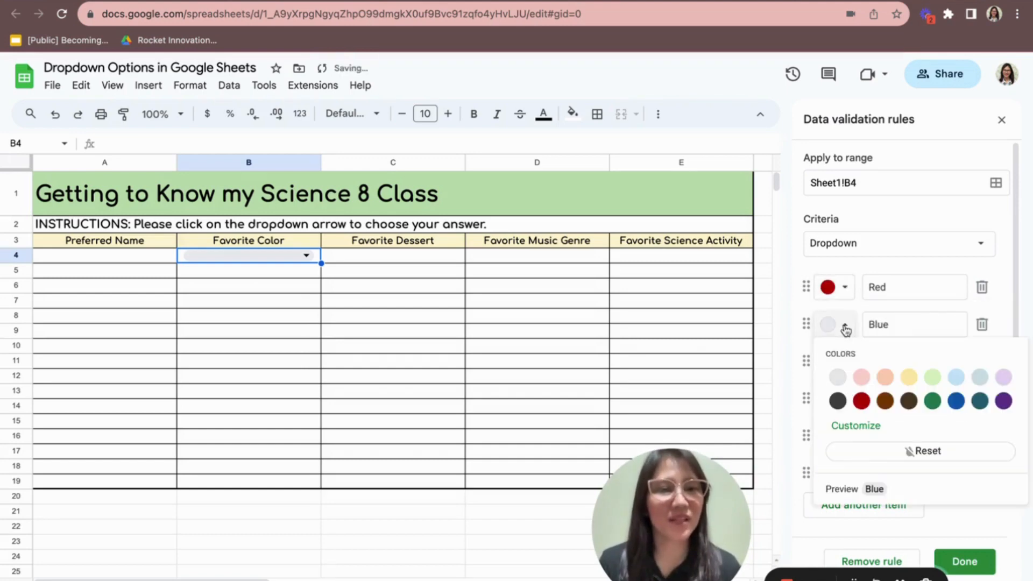
pyautogui.click(955, 401)
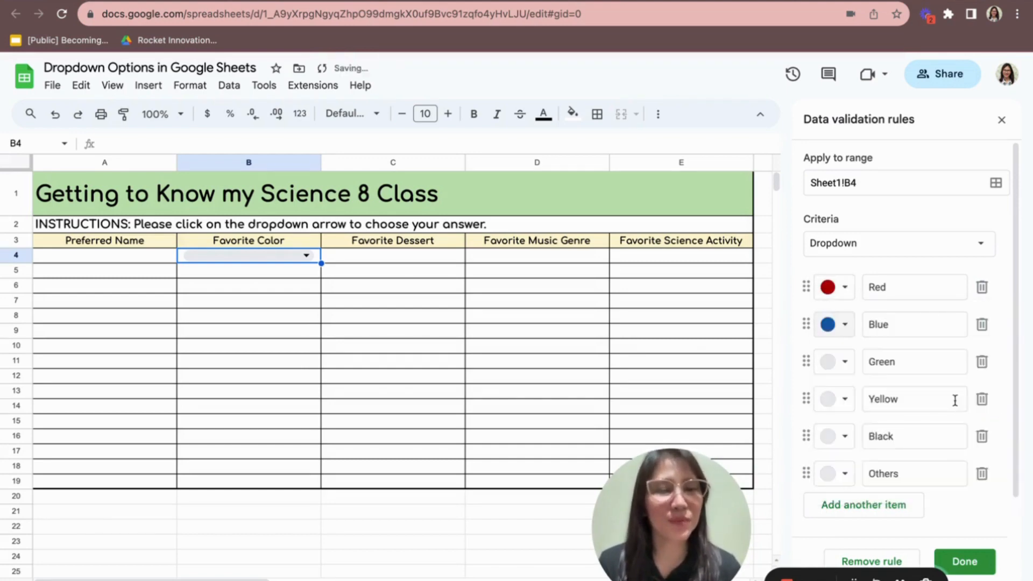
pyautogui.click(842, 371)
pyautogui.click(934, 434)
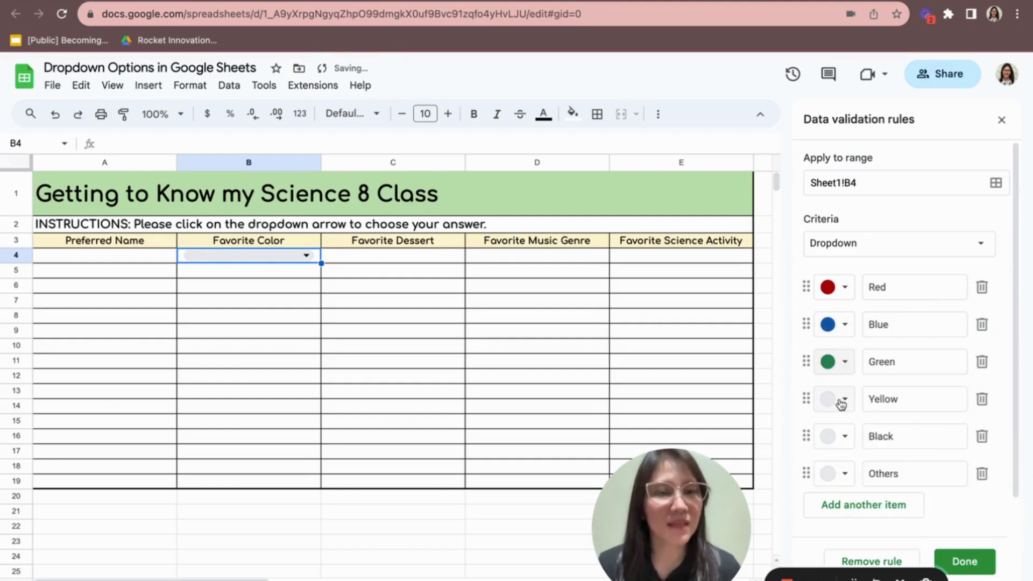
pyautogui.click(844, 401)
pyautogui.click(909, 455)
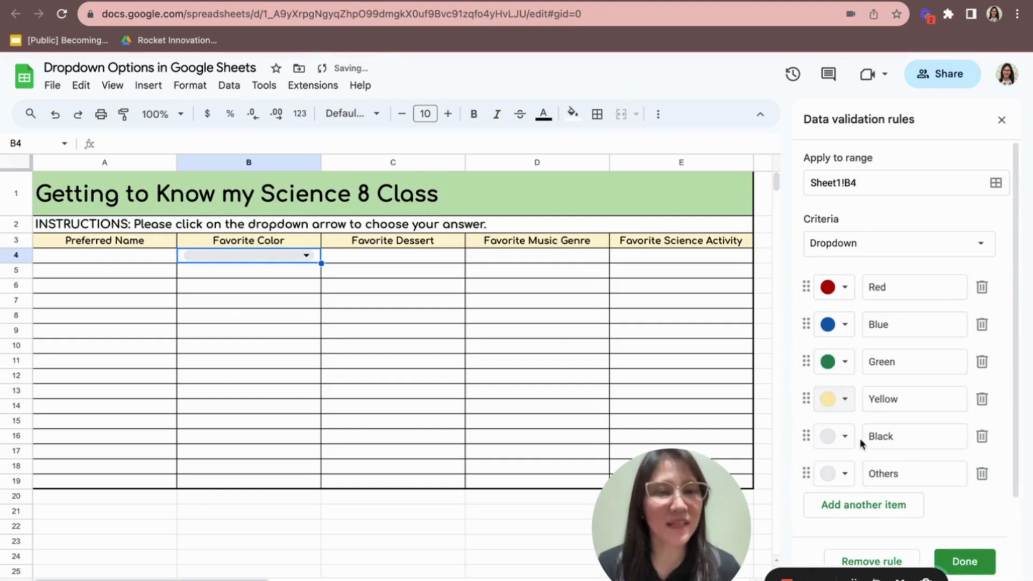
pyautogui.click(847, 481)
pyautogui.click(836, 330)
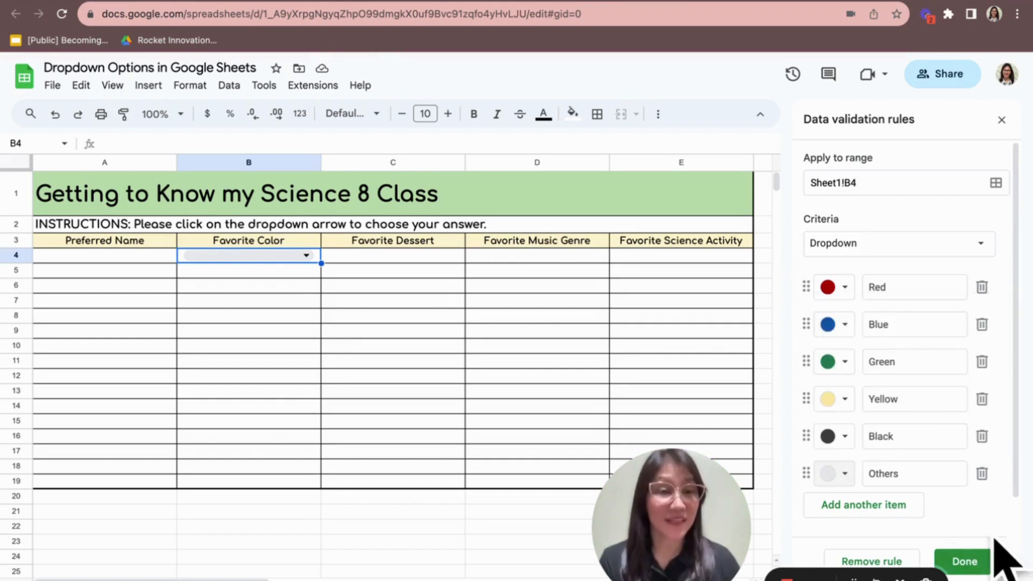
pyautogui.click(964, 562)
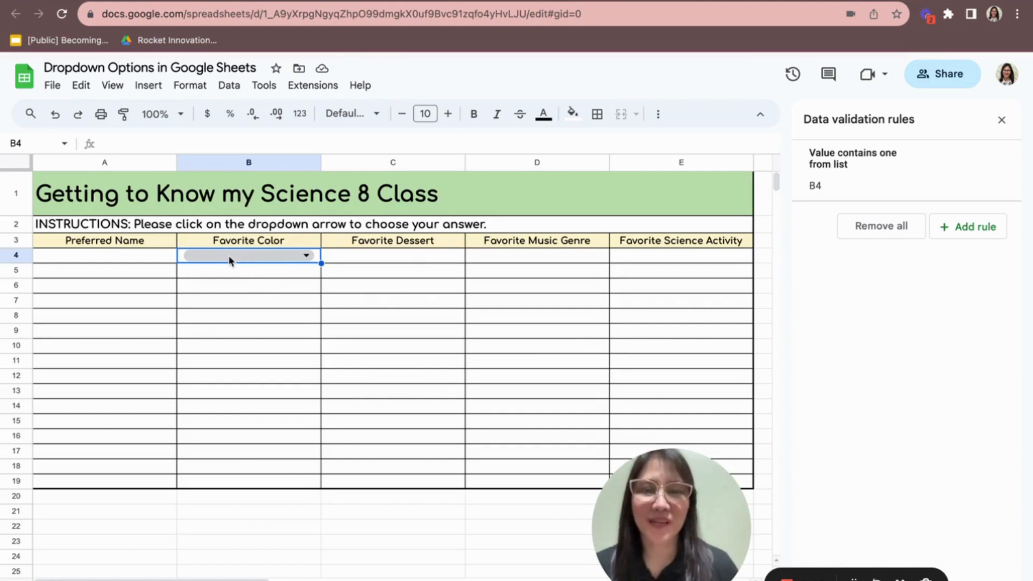
# Copy the Favorite Color dropdown from B4 down through B19 and check its option list in B7.
pyautogui.click(307, 256)
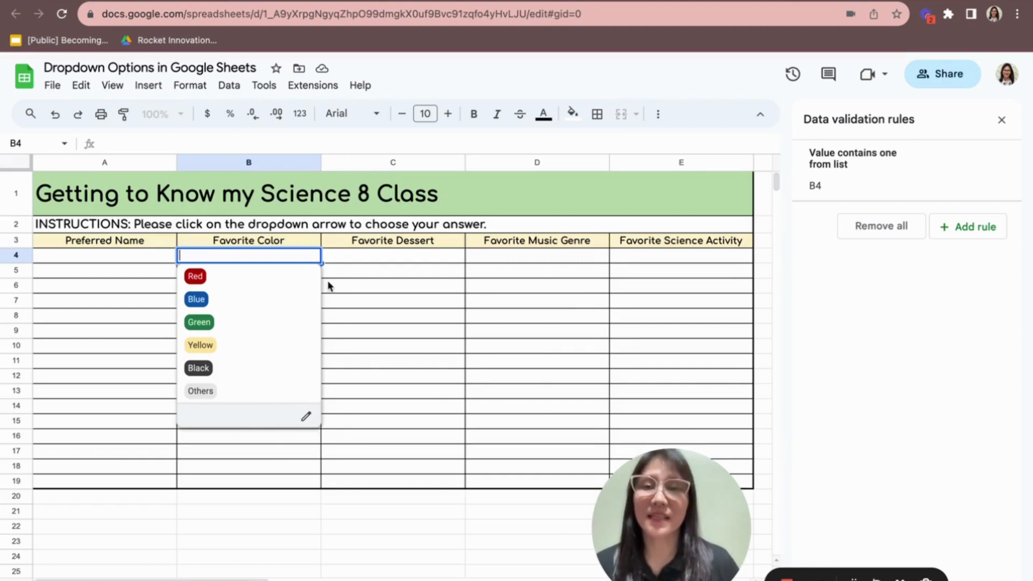
pyautogui.press('Escape')
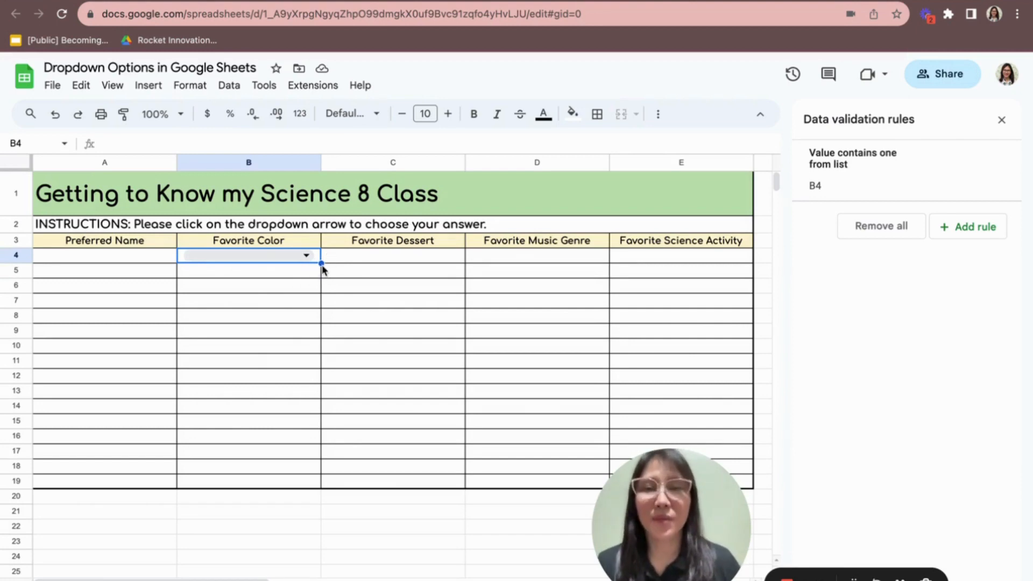
pyautogui.moveTo(319, 287); pyautogui.dragTo(319, 484)
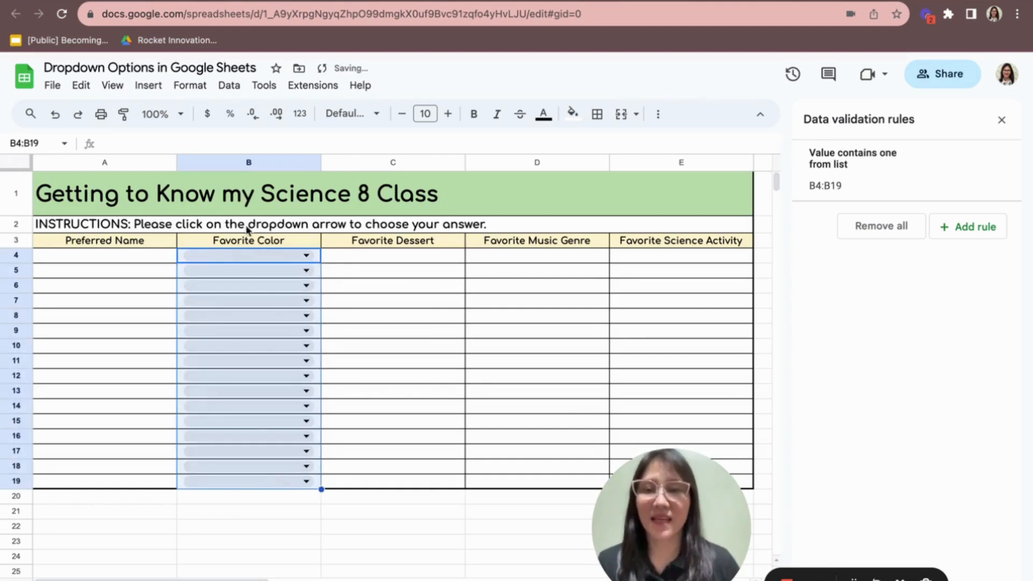
pyautogui.click(250, 511)
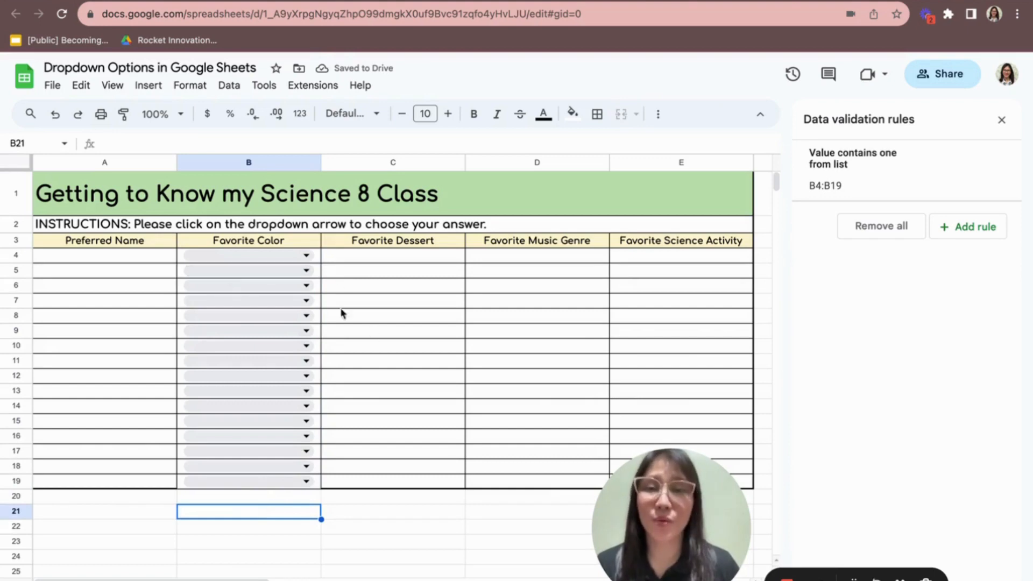
pyautogui.click(306, 302)
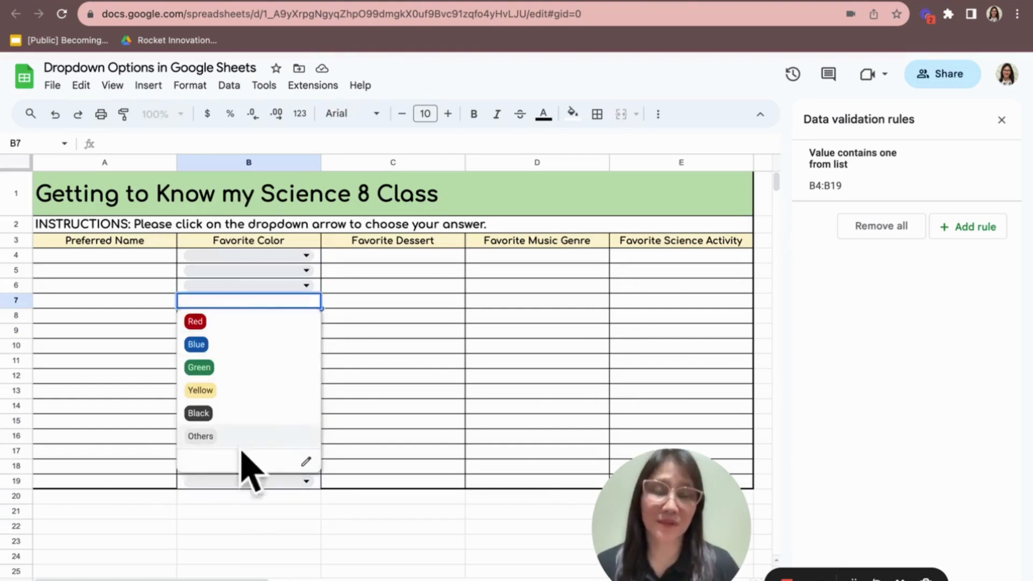
pyautogui.click(377, 540)
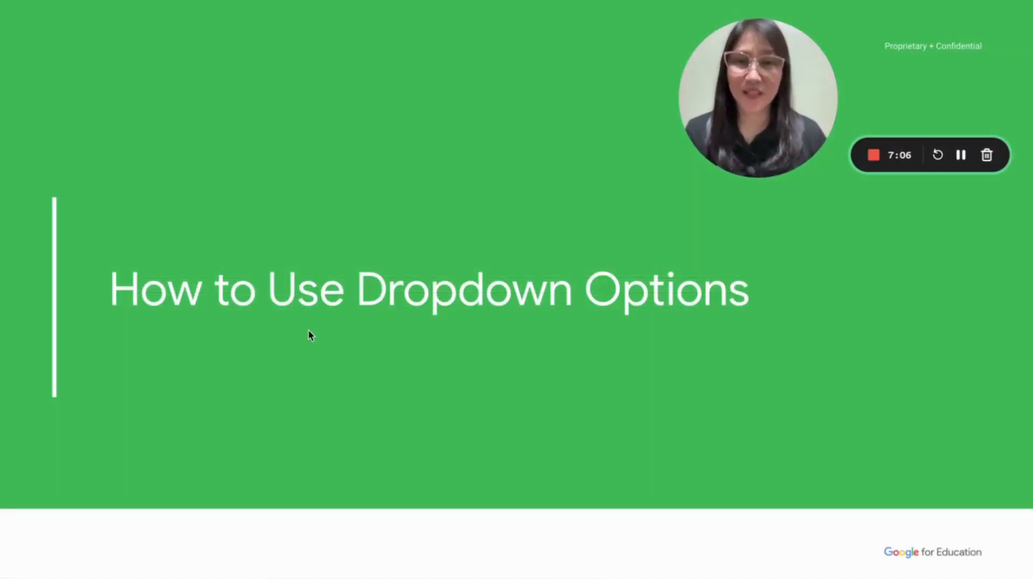
pyautogui.click(112, 578)
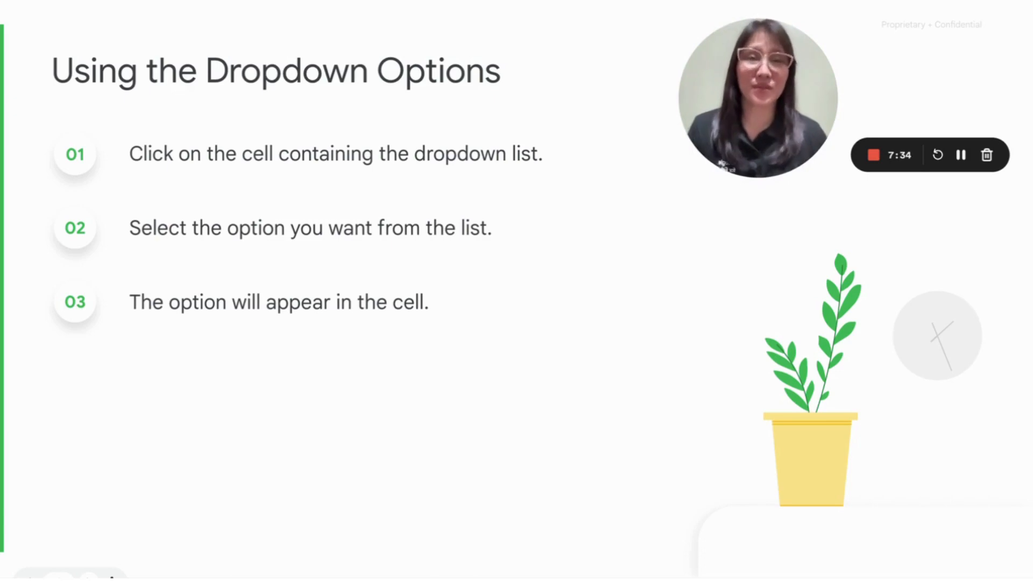
pyautogui.press('Right')
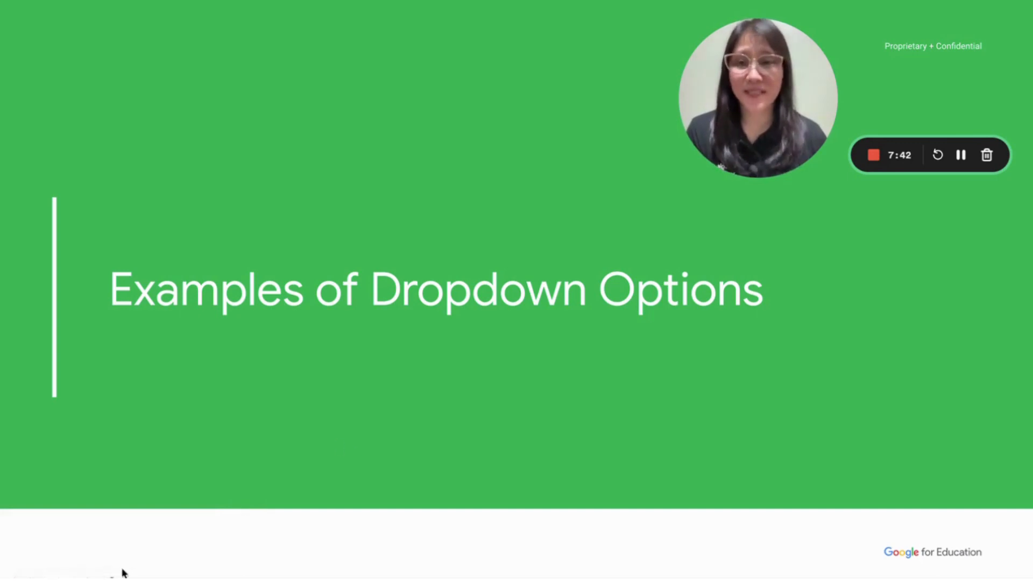
pyautogui.click(71, 579)
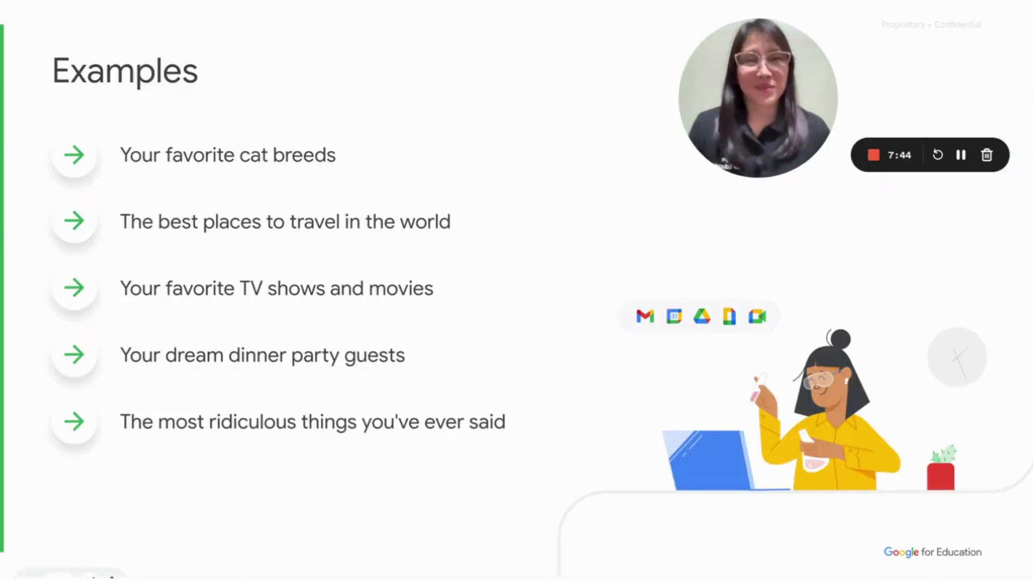